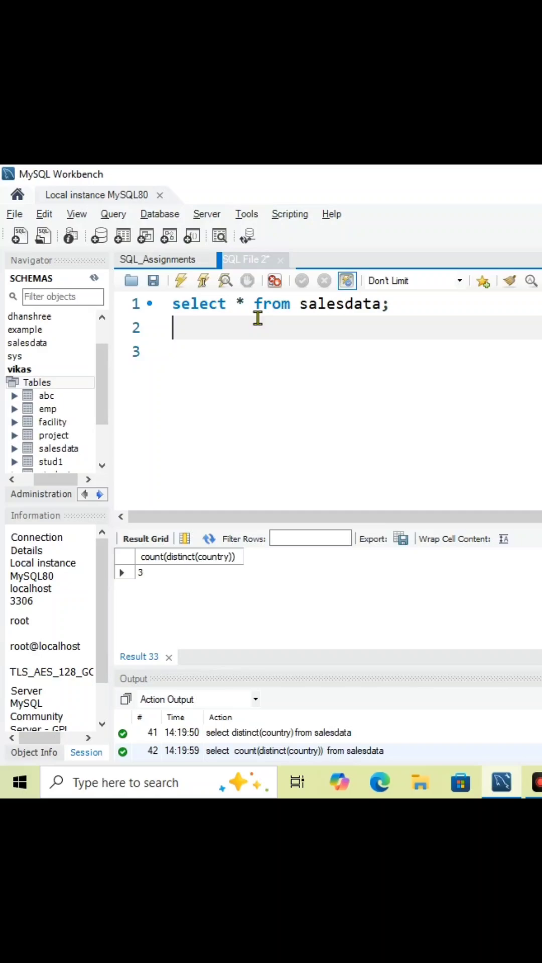
Run select * from salesdata to list every Country and Sales row.
click(407, 302)
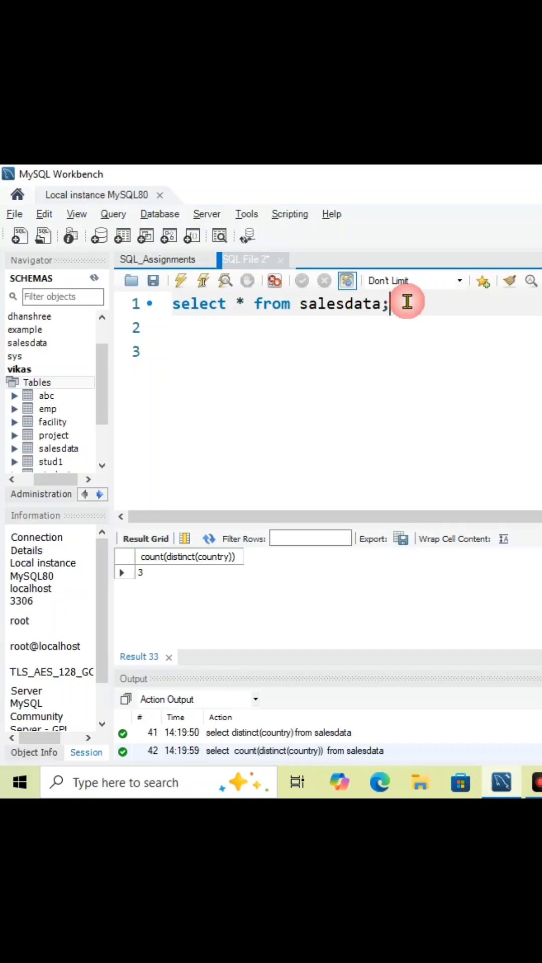
key(ctrl+Return)
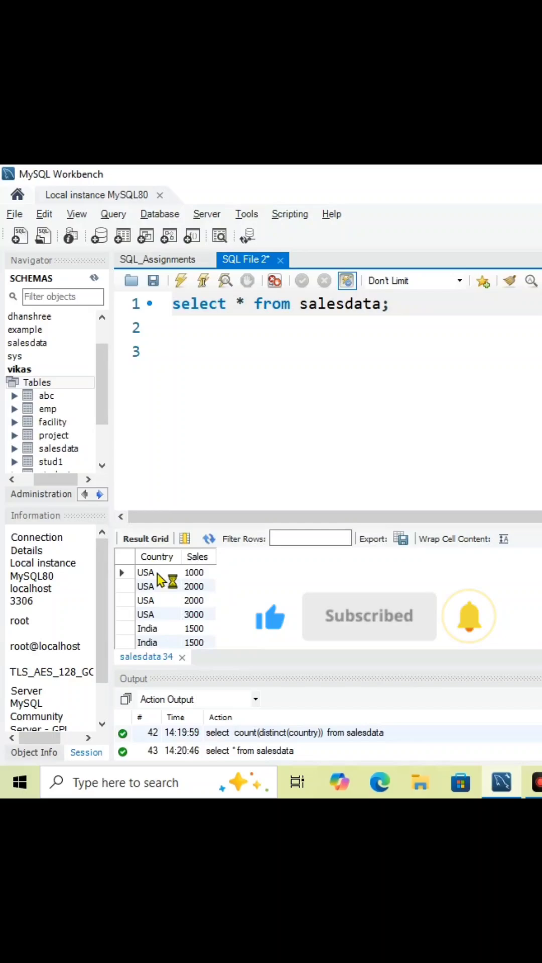
Run select count(country) from salesdata on a new line, returning 16.
key(Return)
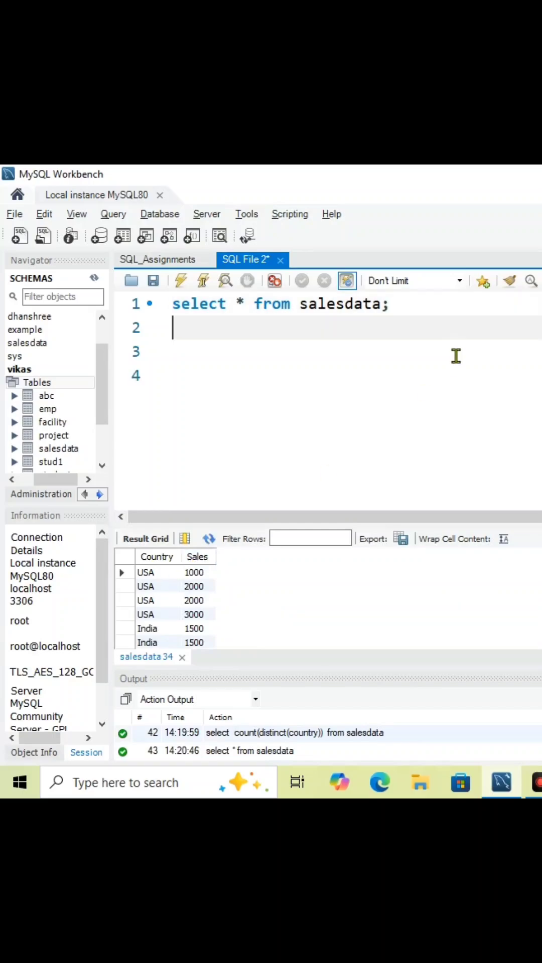
text(select )
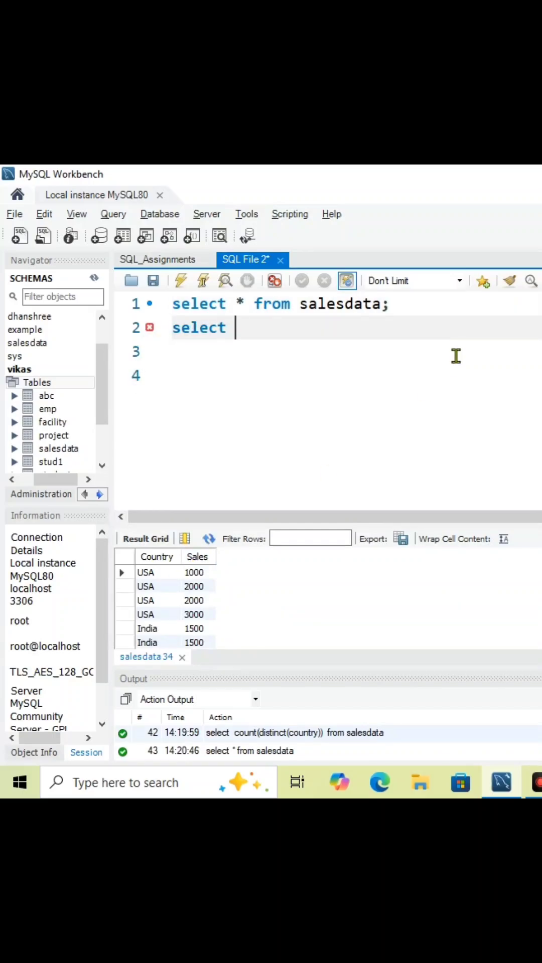
text(count(co)
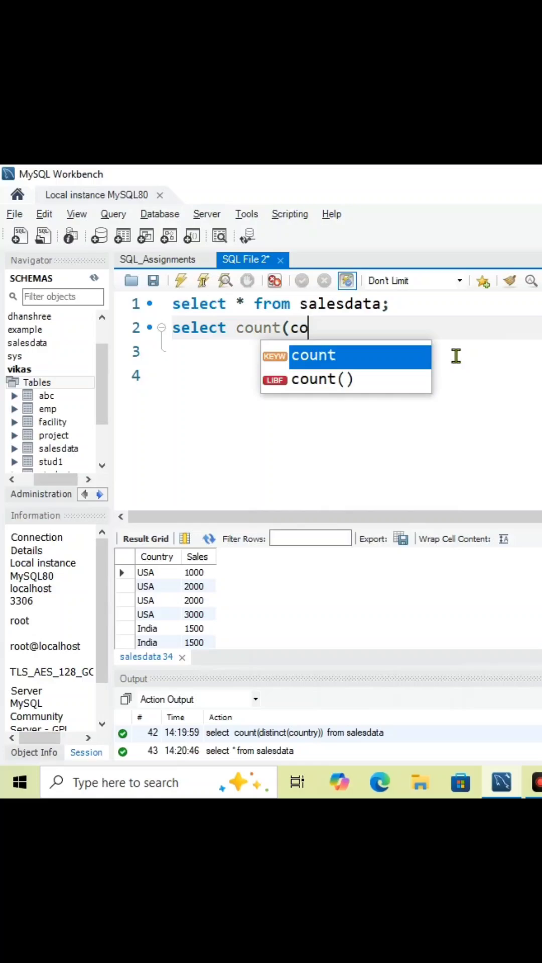
text(untry)
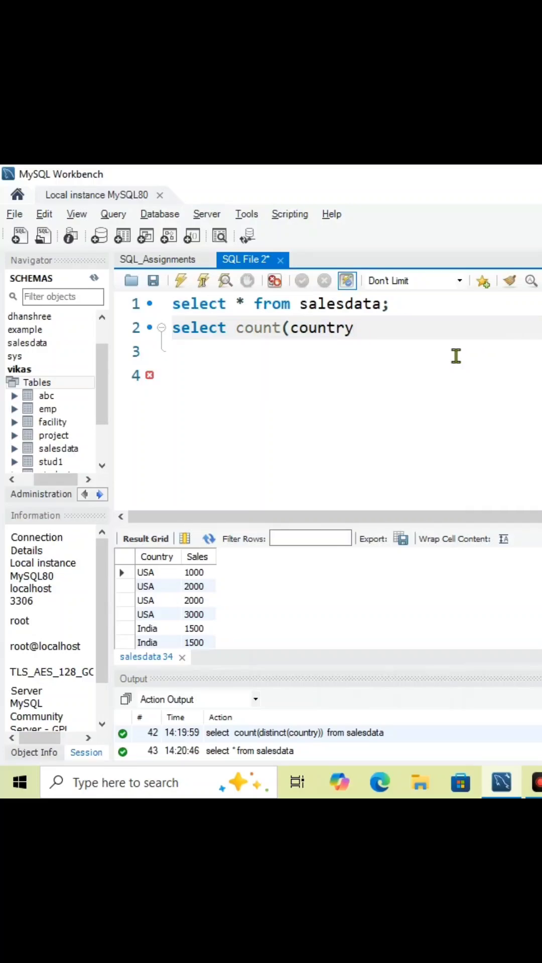
key(Return)
text(from s)
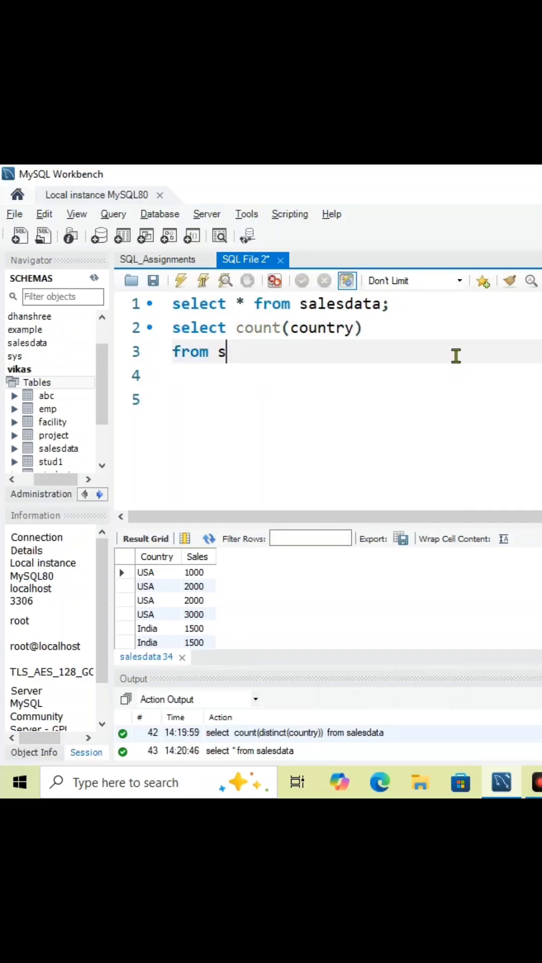
text(alesdata;)
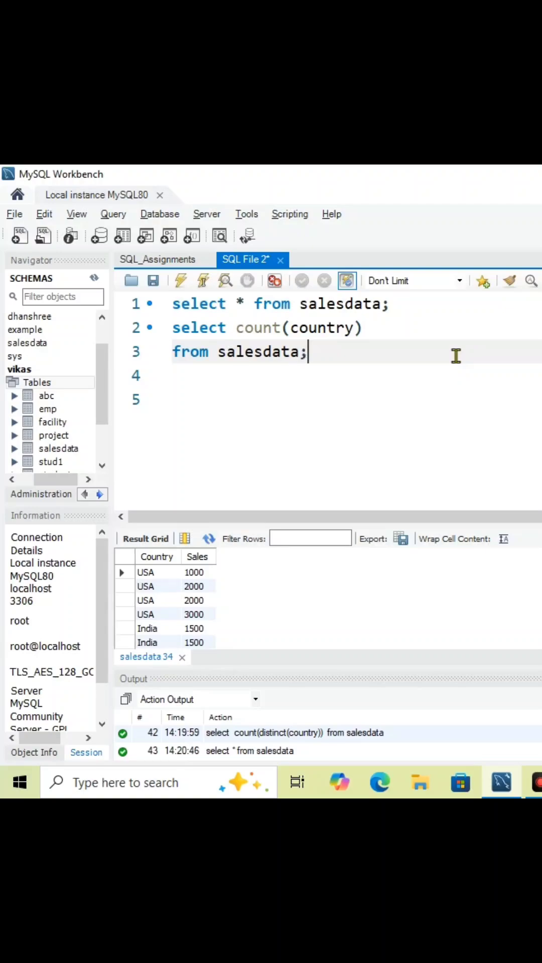
key(ctrl+Return)
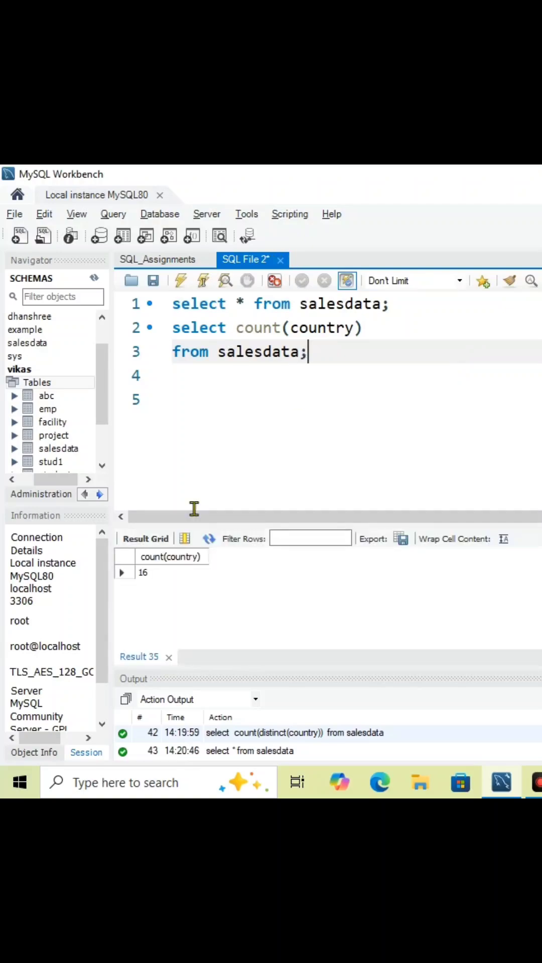
mouse_move(151, 574)
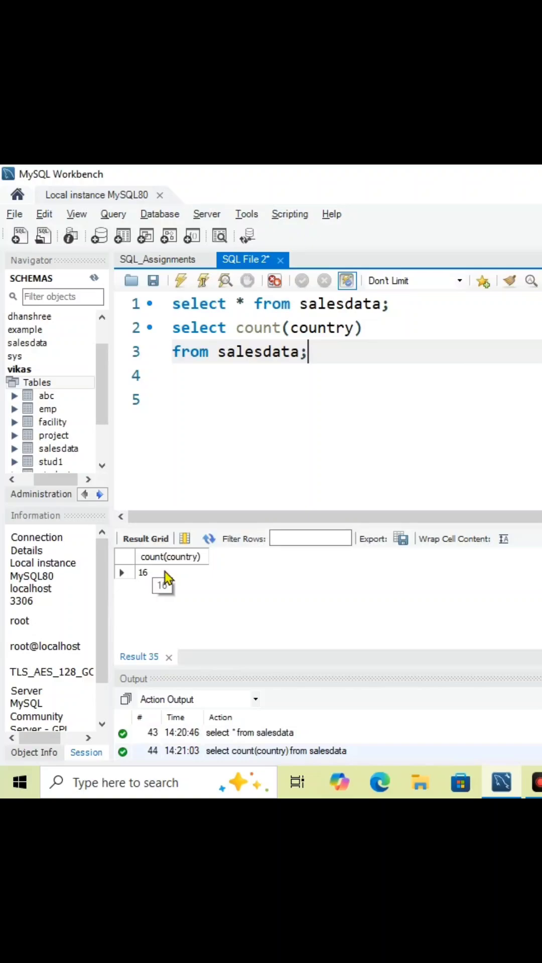
Replace count with distinct in the line 2 query.
click(235, 328)
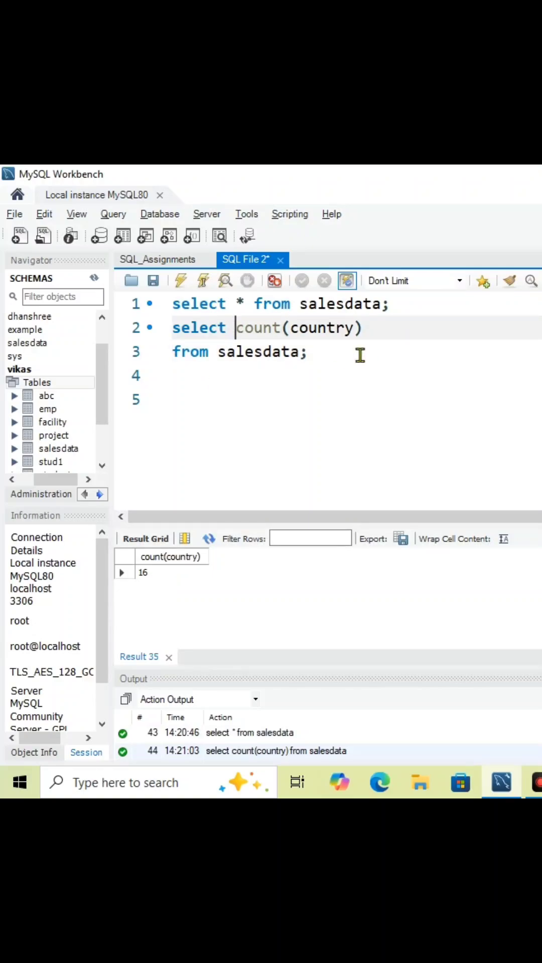
key(ctrl+shift+Right)
key(Delete)
text(di)
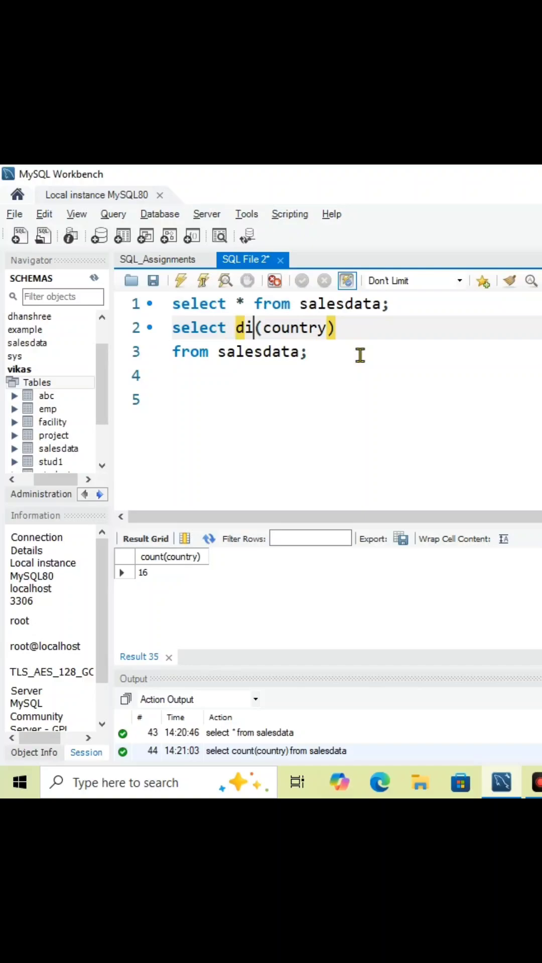
text(stin)
key(Return)
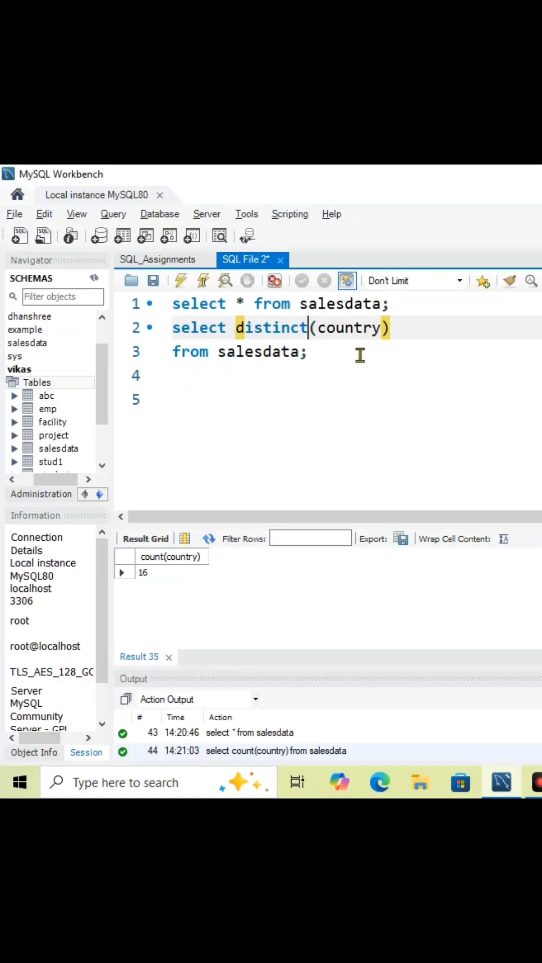
Run select distinct(country) from salesdata, returning USA, India and Canada.
click(360, 355)
key(ctrl+Return)
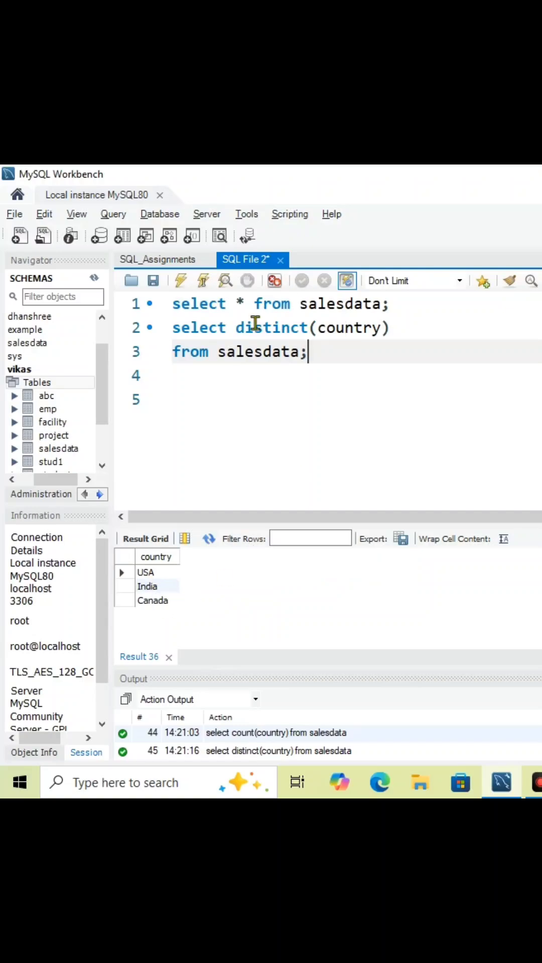
Wrap distinct in count( ) and run select count(distinct(country)) from salesdata, returning 3.
click(238, 327)
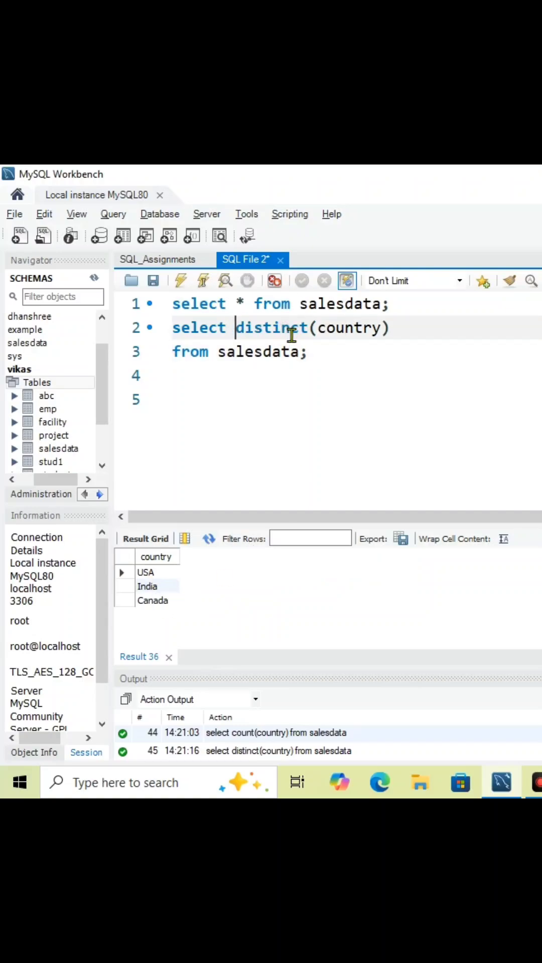
text(count)
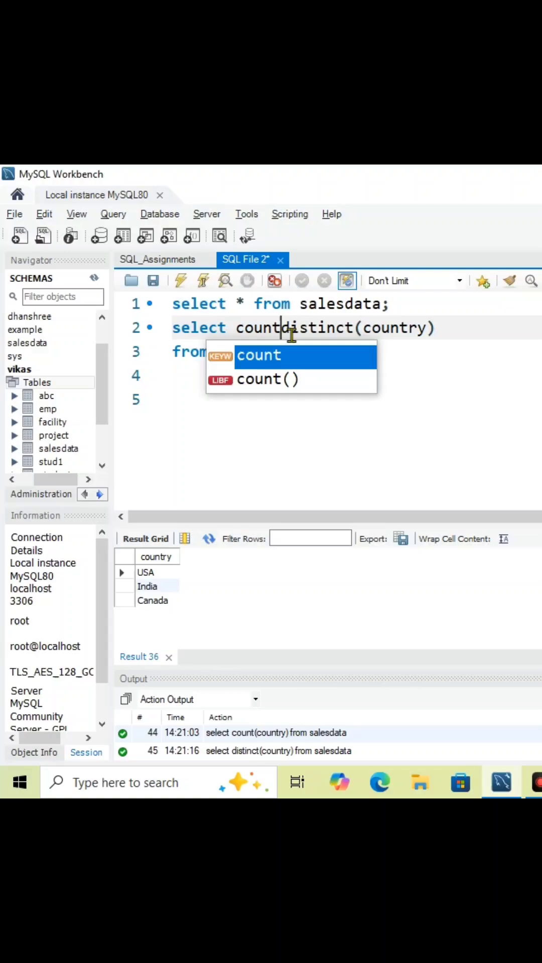
text(()
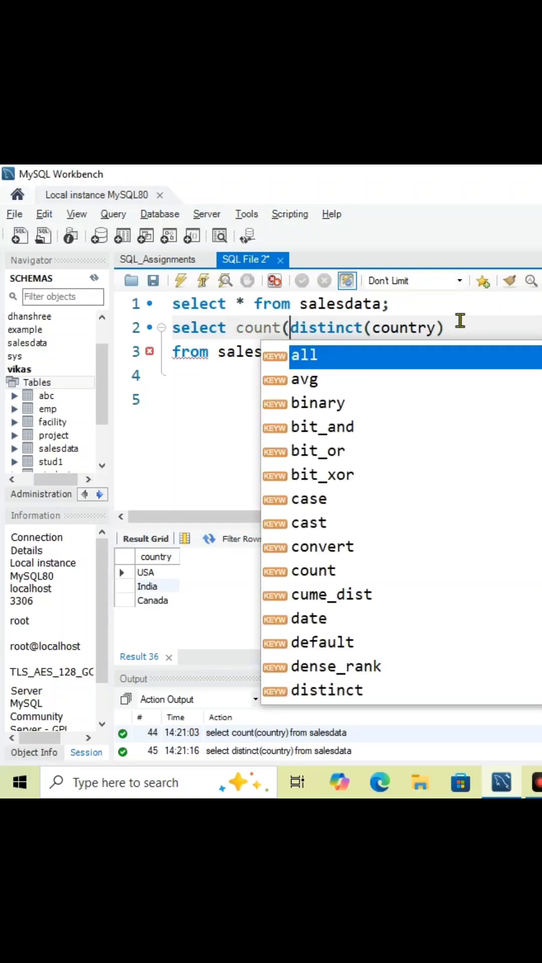
click(460, 324)
text()))
key(Down)
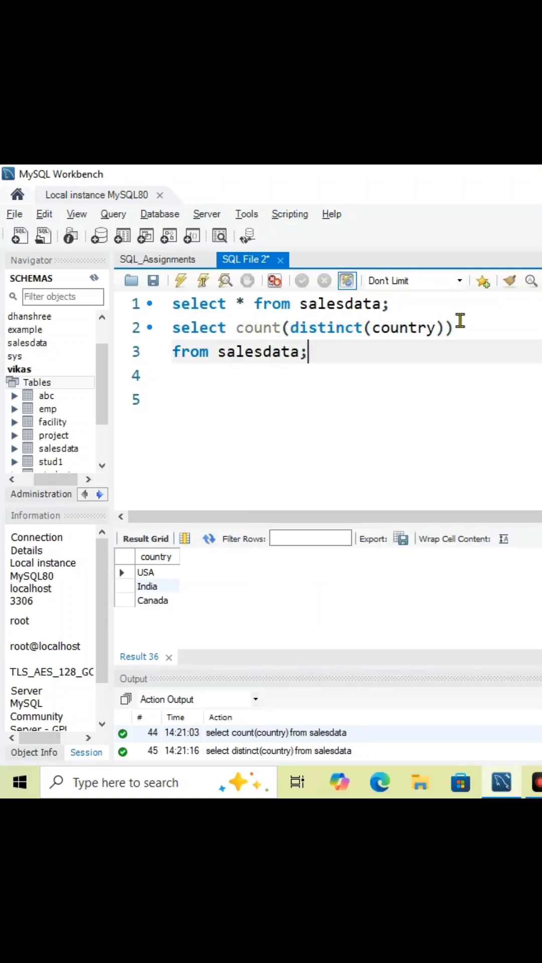
key(ctrl+Return)
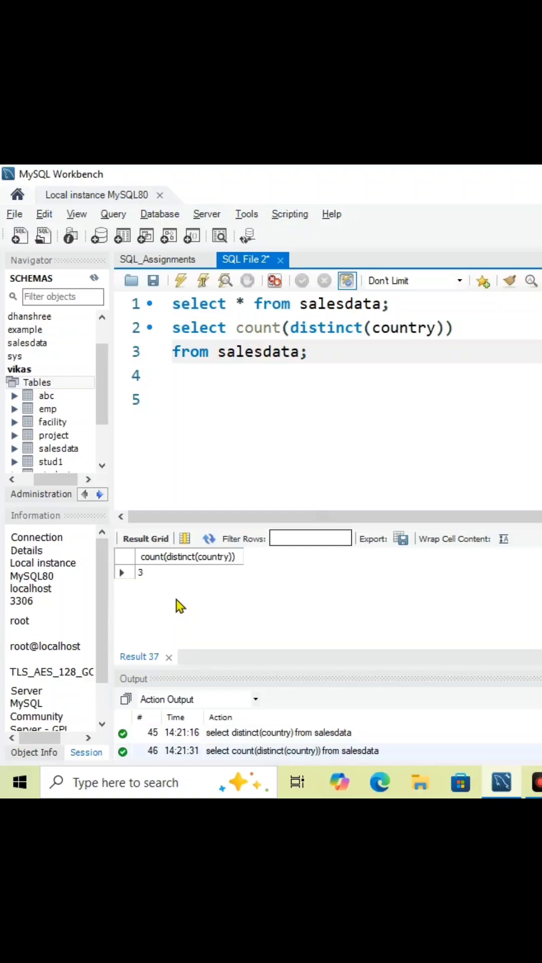